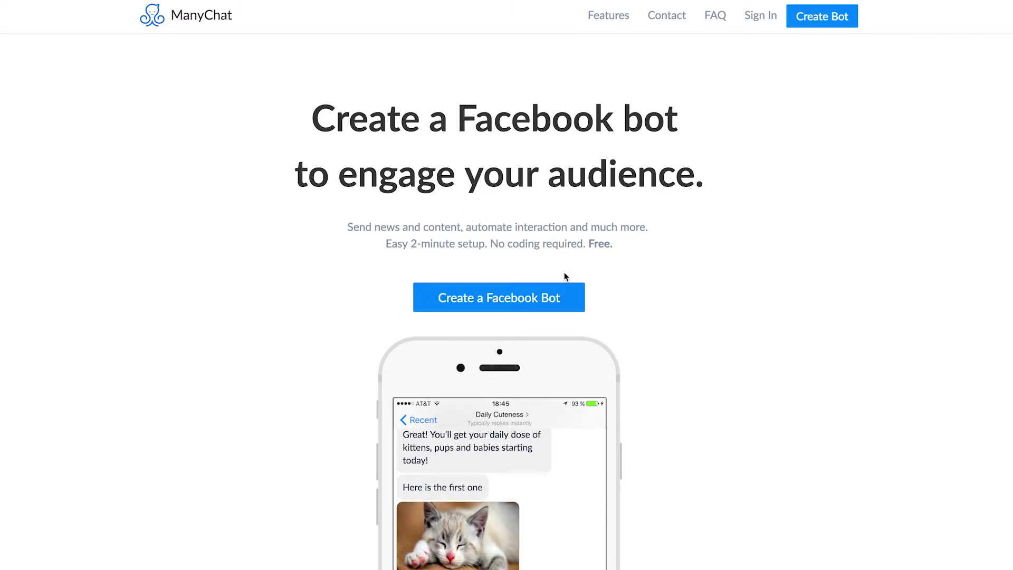
# Create a Facebook bot, sign in with Facebook, and open the page's dashboard.
pyautogui.click(573, 298)
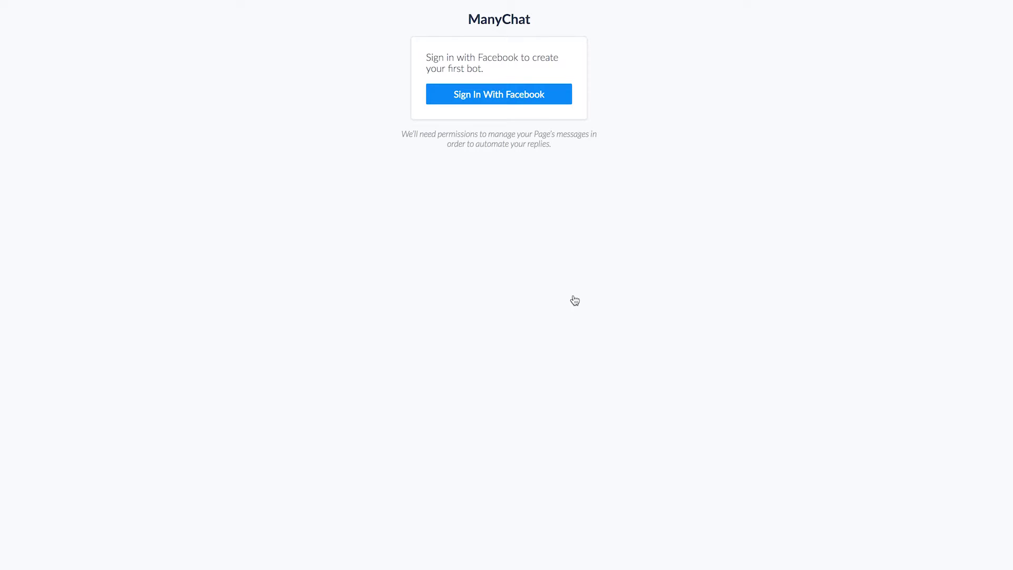
pyautogui.click(566, 101)
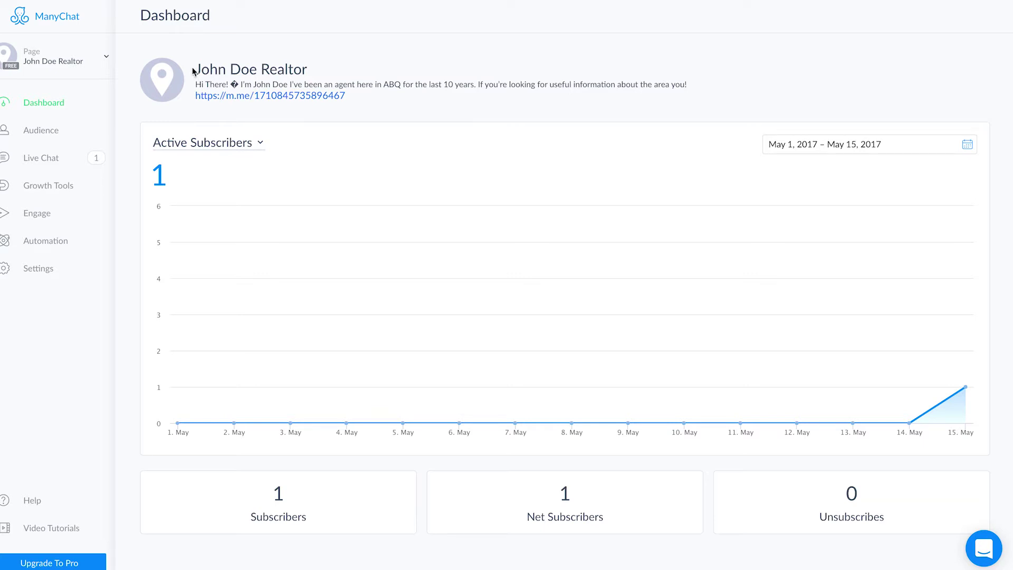
pyautogui.click(54, 154)
# Expand Automation in the sidebar to reach the bot's Main Menu page.
pyautogui.click(54, 245)
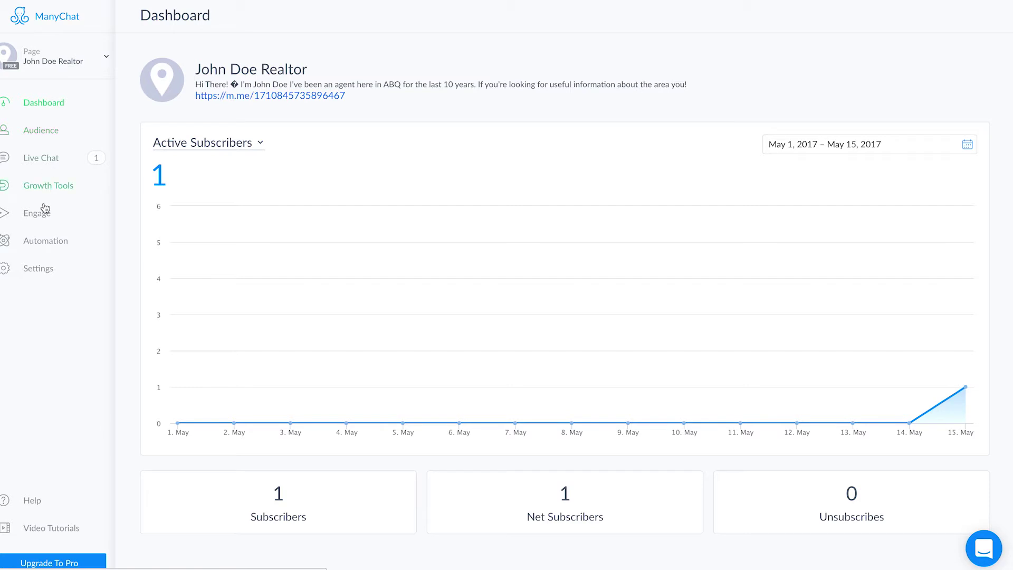
pyautogui.click(49, 245)
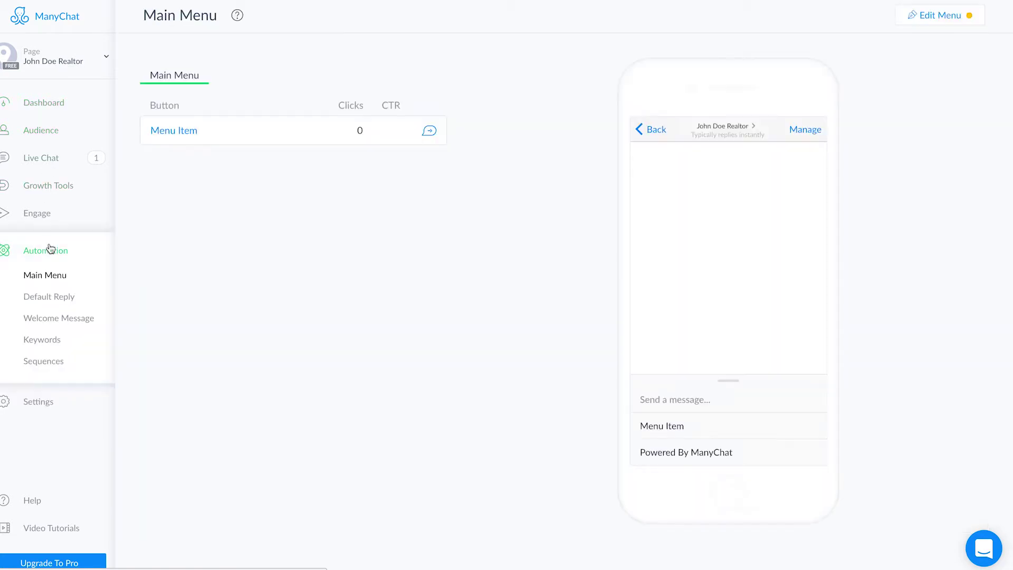
# Open the Welcome Message in edit mode and select its first paragraph.
pyautogui.click(78, 320)
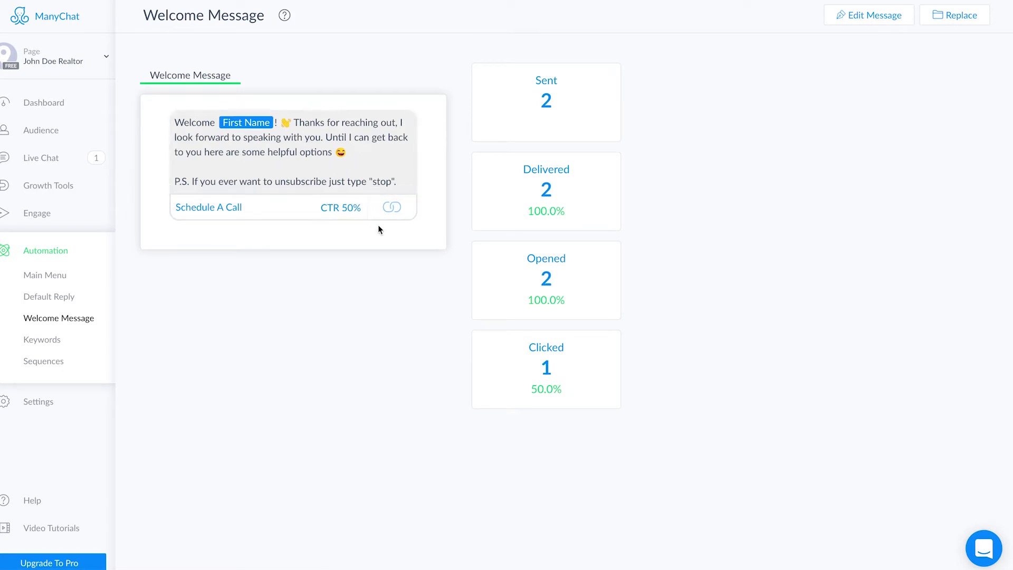
pyautogui.click(863, 23)
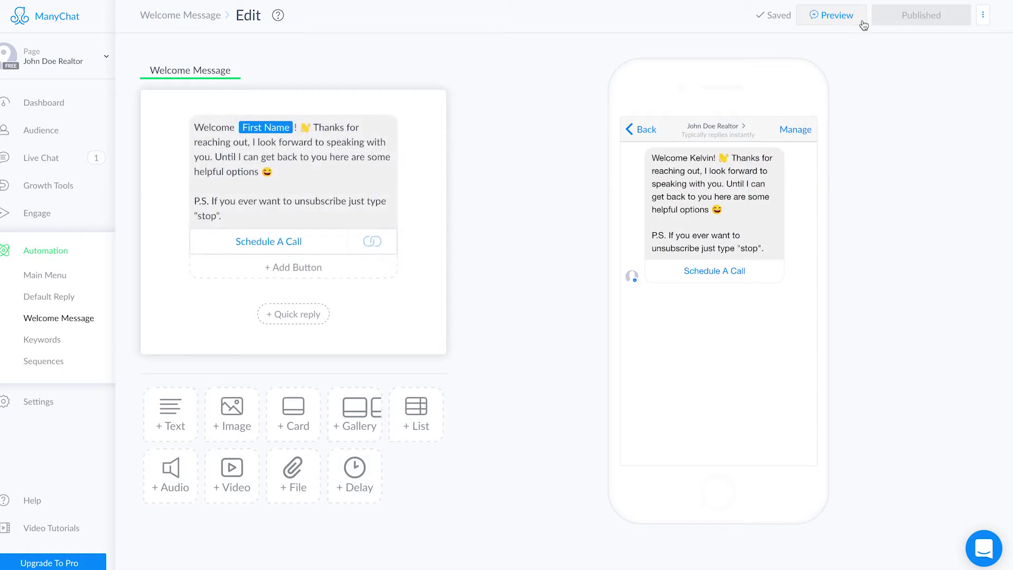
pyautogui.moveTo(274, 172); pyautogui.dragTo(190, 132)
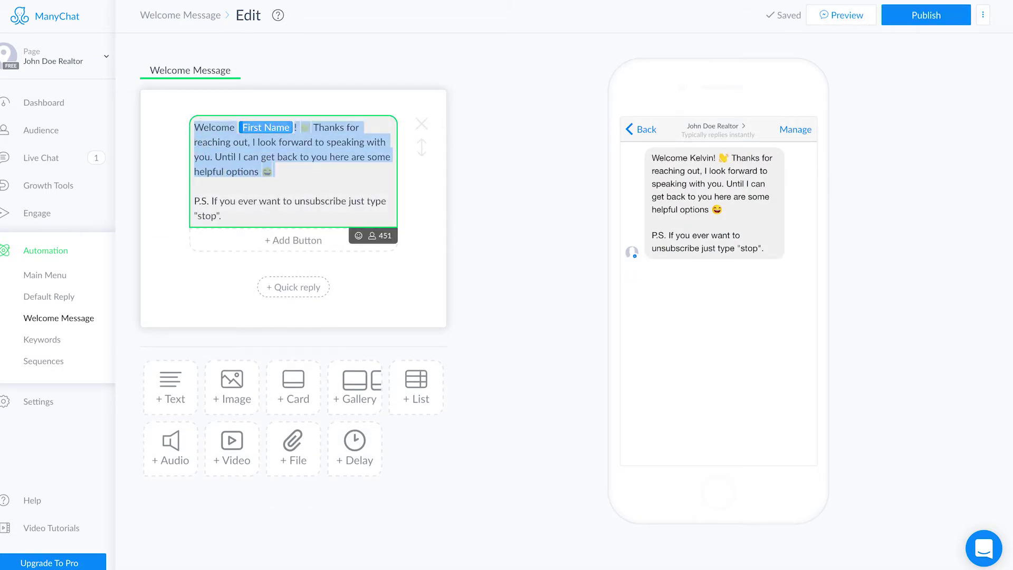
# Replace the old greeting with 'Hey there' followed by the First Name variable.
pyautogui.press('BackSpace')
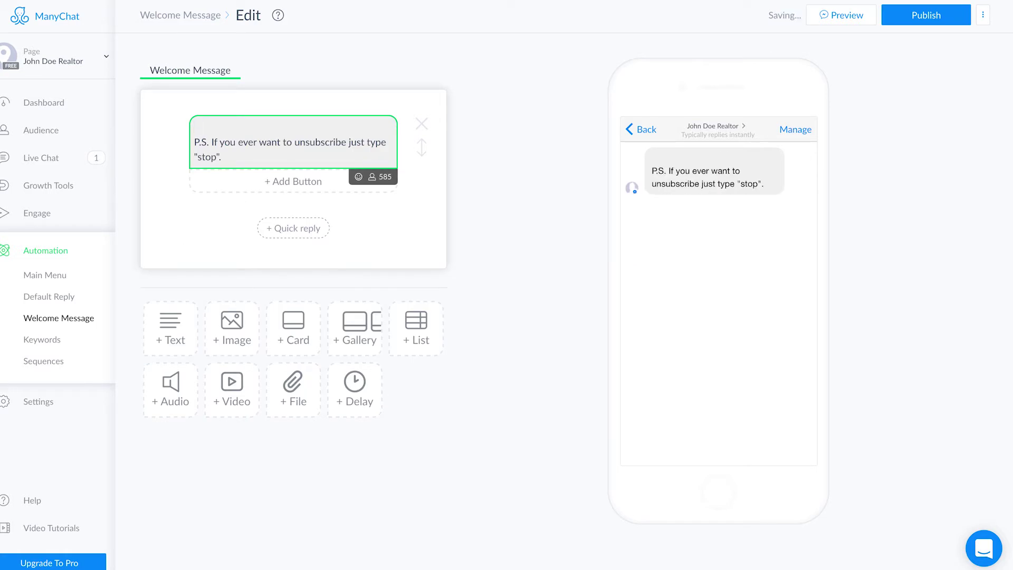
pyautogui.press('Return')
pyautogui.write('Hey there')
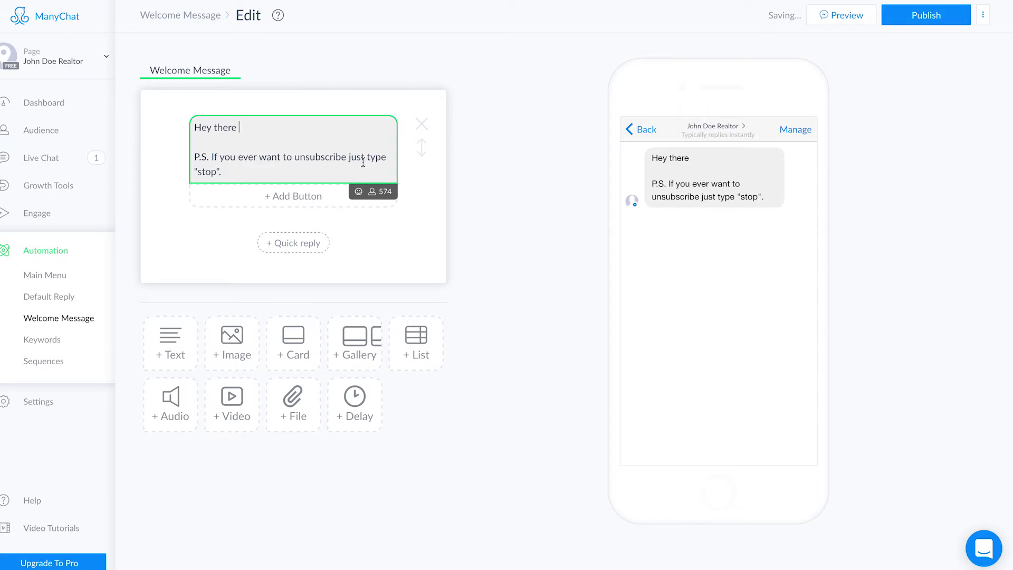
pyautogui.click(373, 197)
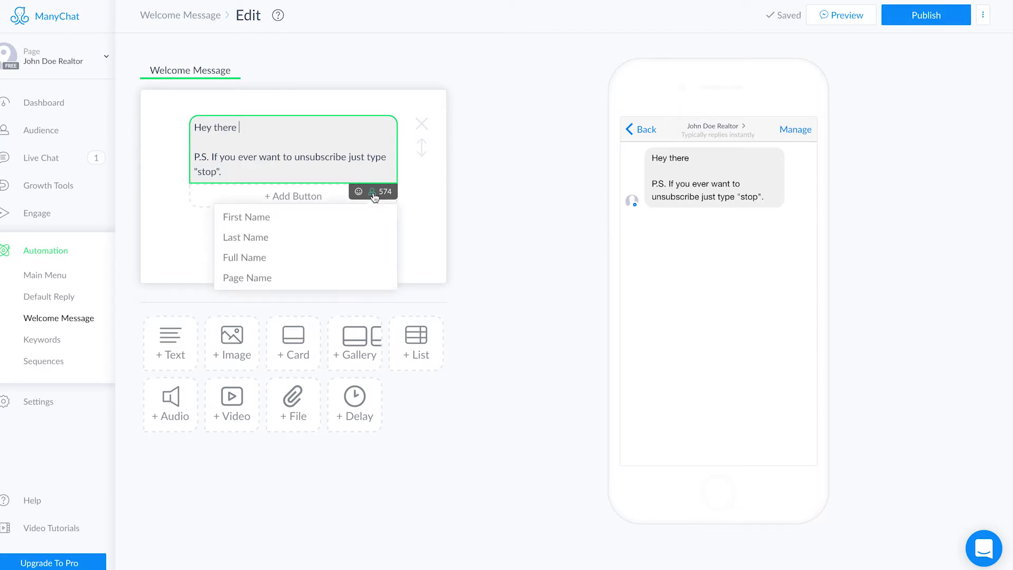
pyautogui.click(279, 221)
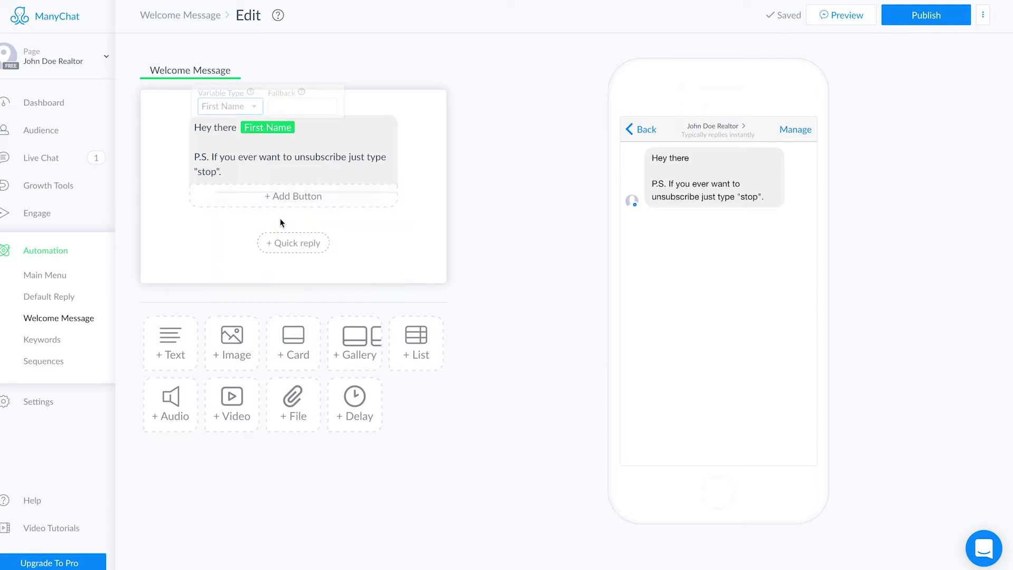
pyautogui.click(296, 128)
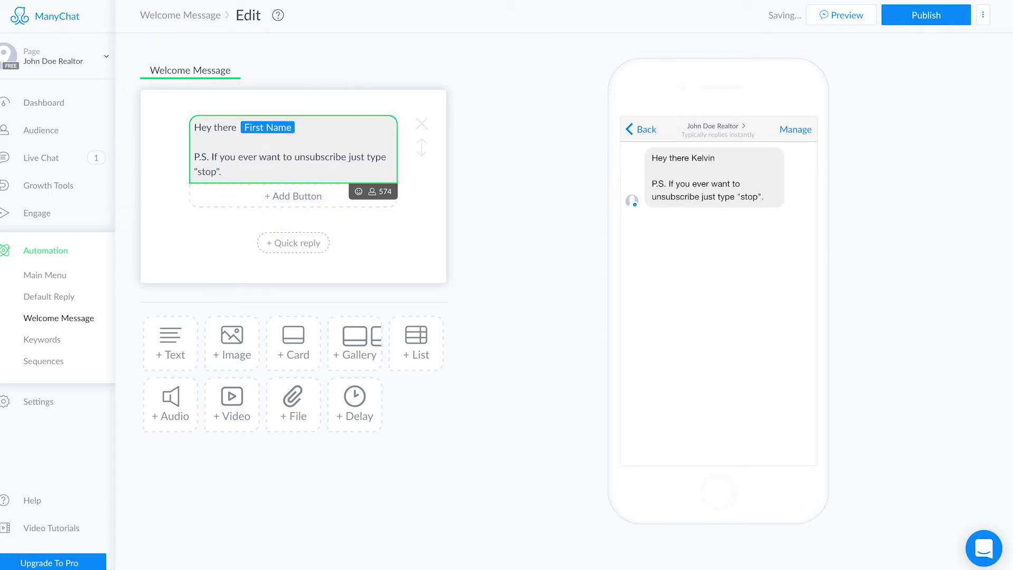
# Add the thank-you and helpful-resources text, fix 'mean time', and insert a grinning emoji.
pyautogui.write('! Thanks for rea')
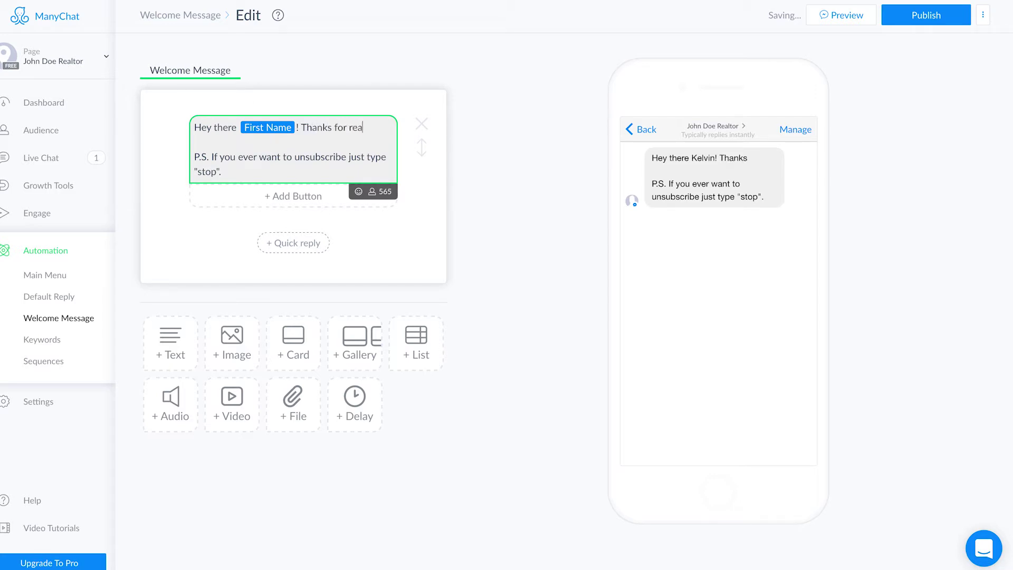
pyautogui.write('ching o')
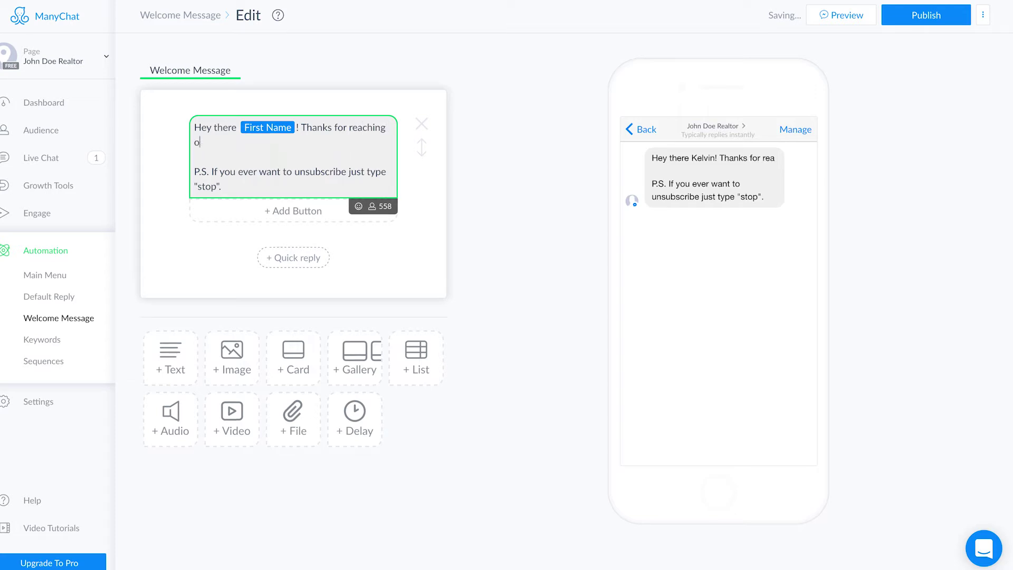
pyautogui.write('ut, I cant wai')
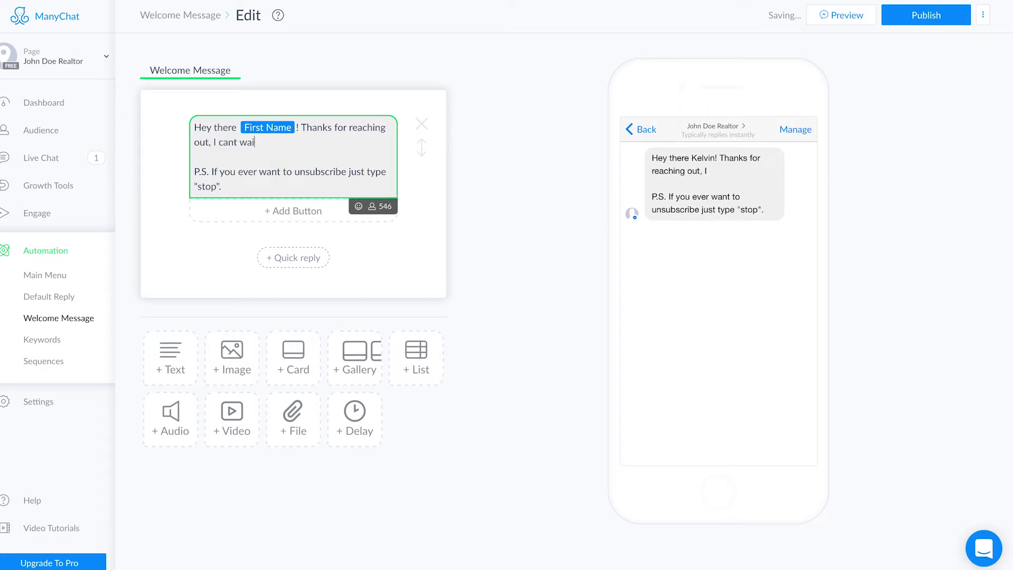
pyautogui.write('t to follow up with you! I')
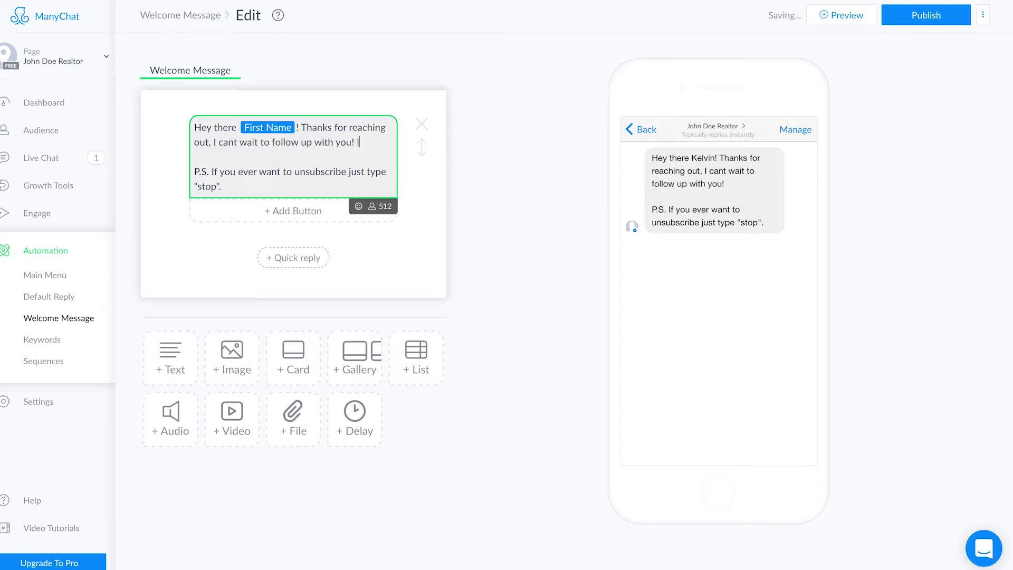
pyautogui.write('n the ,ean time h')
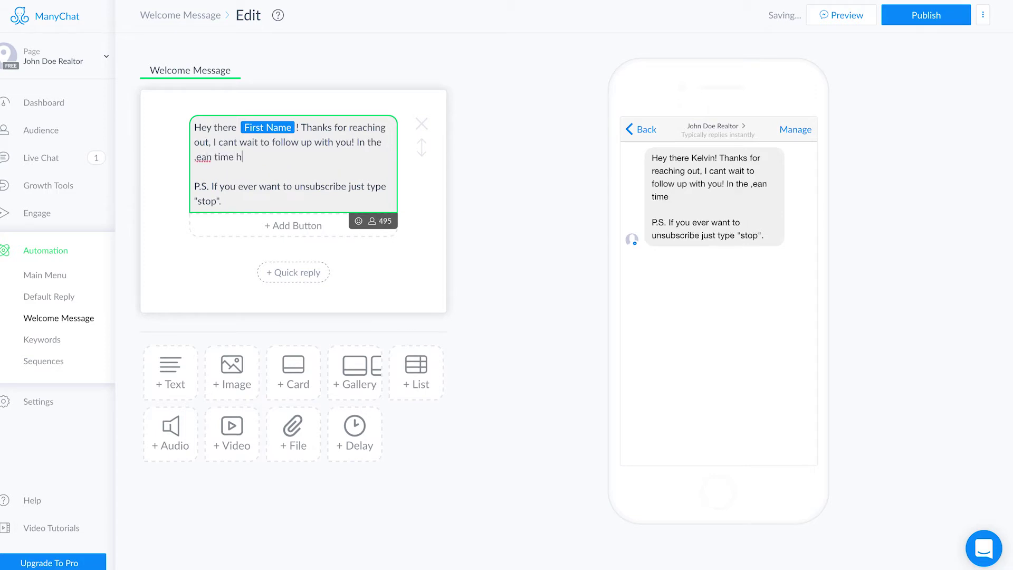
pyautogui.write('ere are some he')
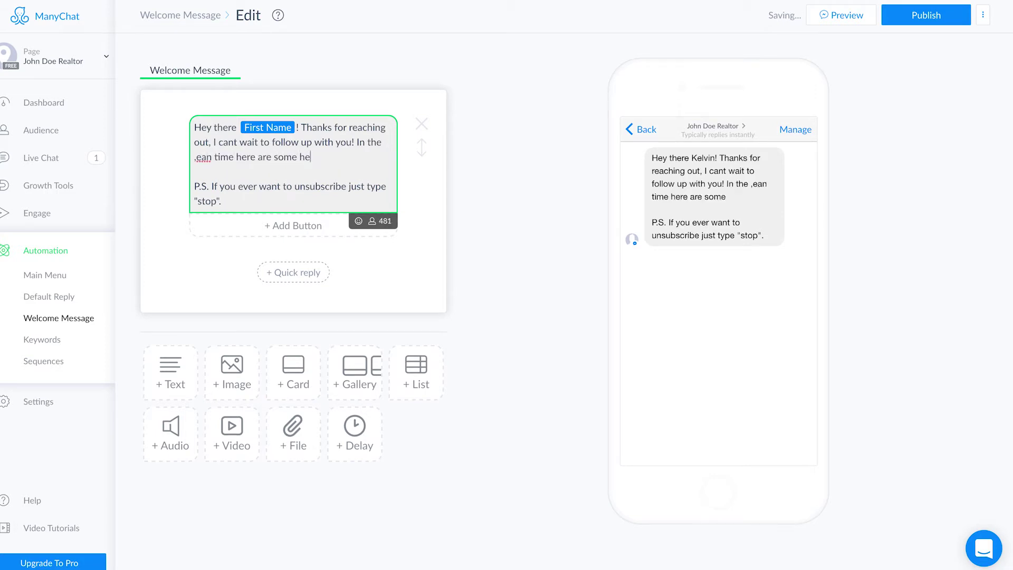
pyautogui.write('lpful resources.')
pyautogui.click(195, 157)
pyautogui.press('BackSpace')
pyautogui.write('m')
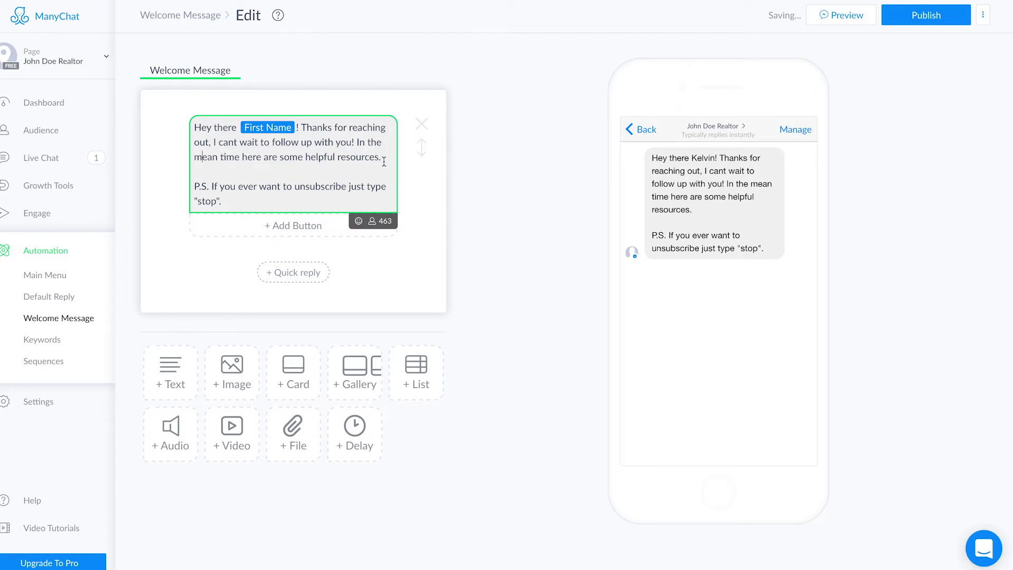
pyautogui.click(358, 221)
pyautogui.click(235, 289)
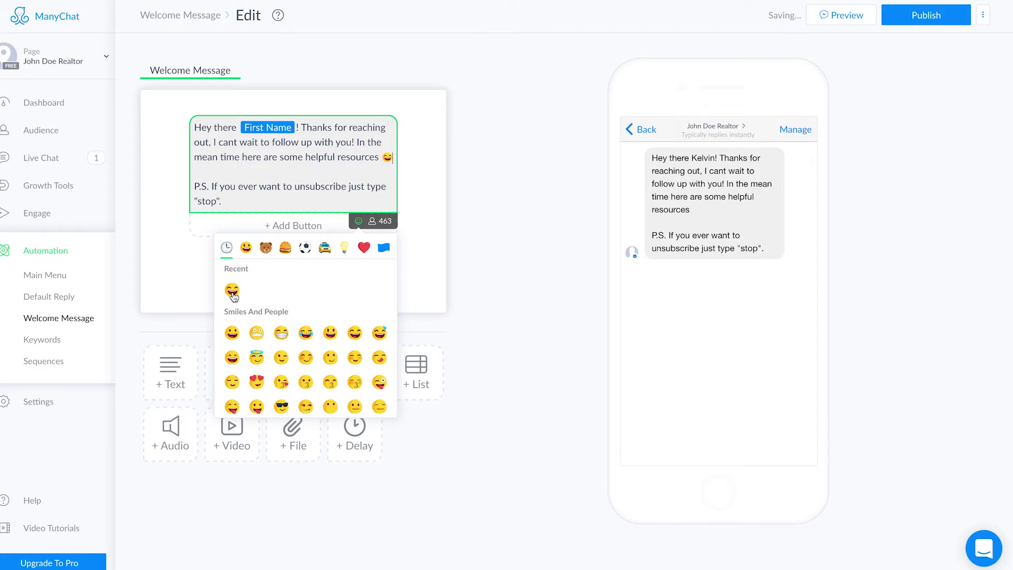
pyautogui.click(533, 180)
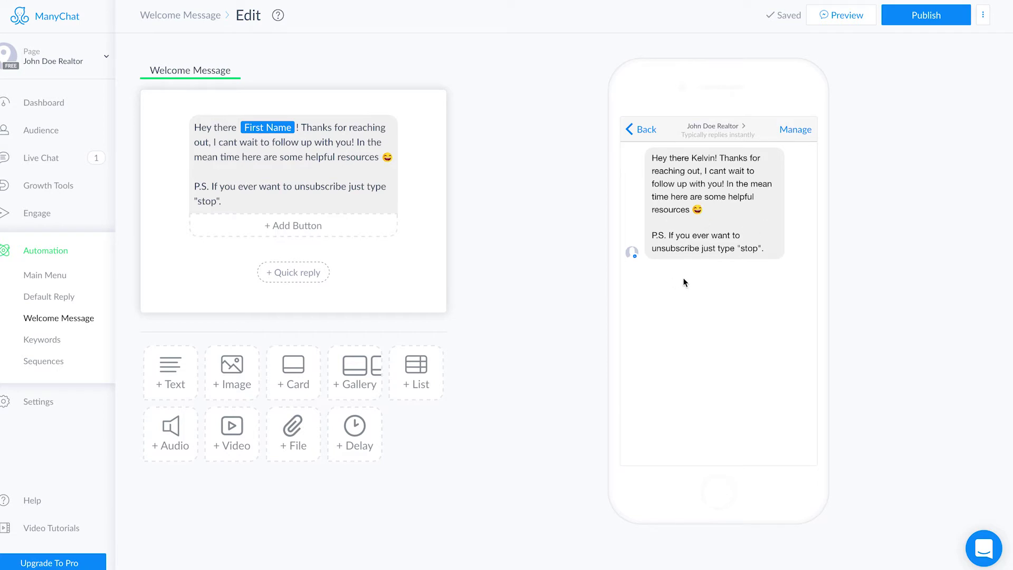
pyautogui.click(326, 231)
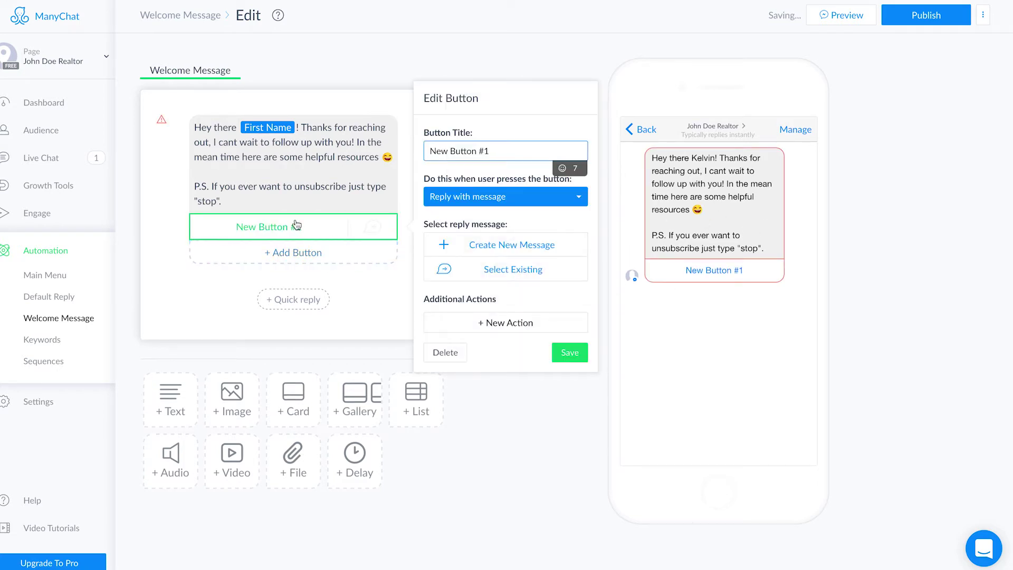
# Make the first button 'Schedule A Call', opening leadsites.easyagentpro.com/lets-talk/.
pyautogui.moveTo(500, 152); pyautogui.dragTo(428, 151)
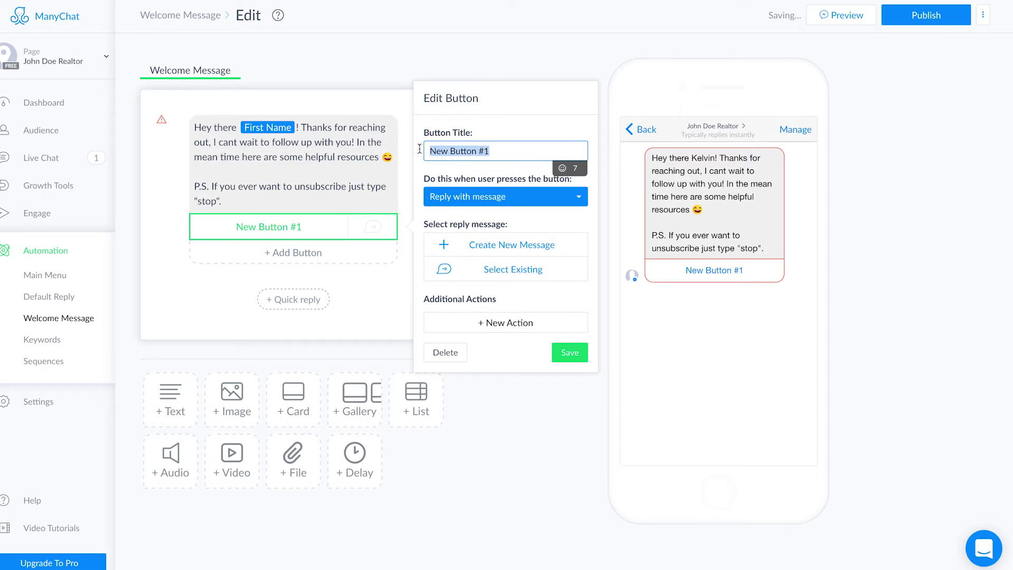
pyautogui.write('Schedule A Call')
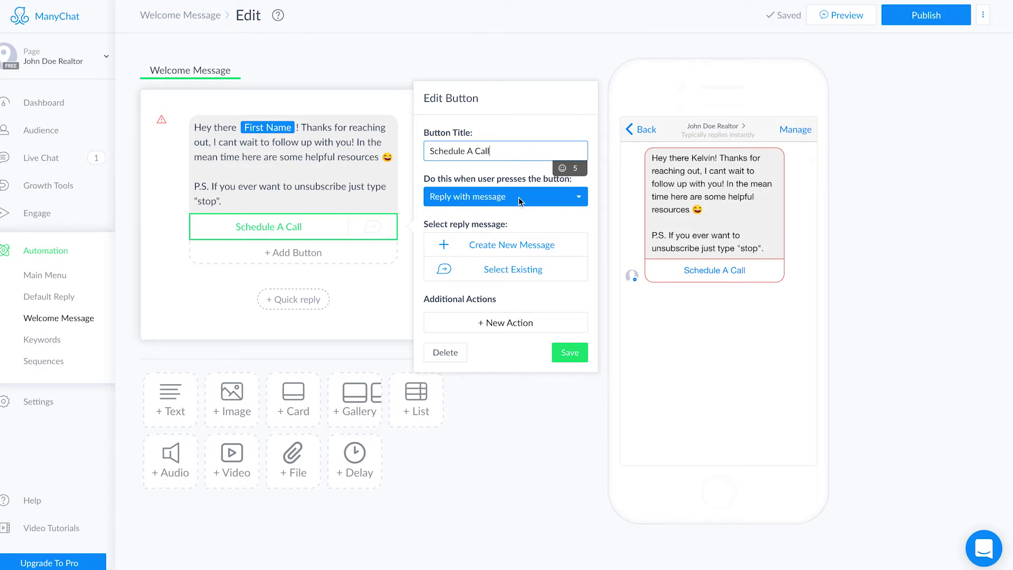
pyautogui.click(581, 198)
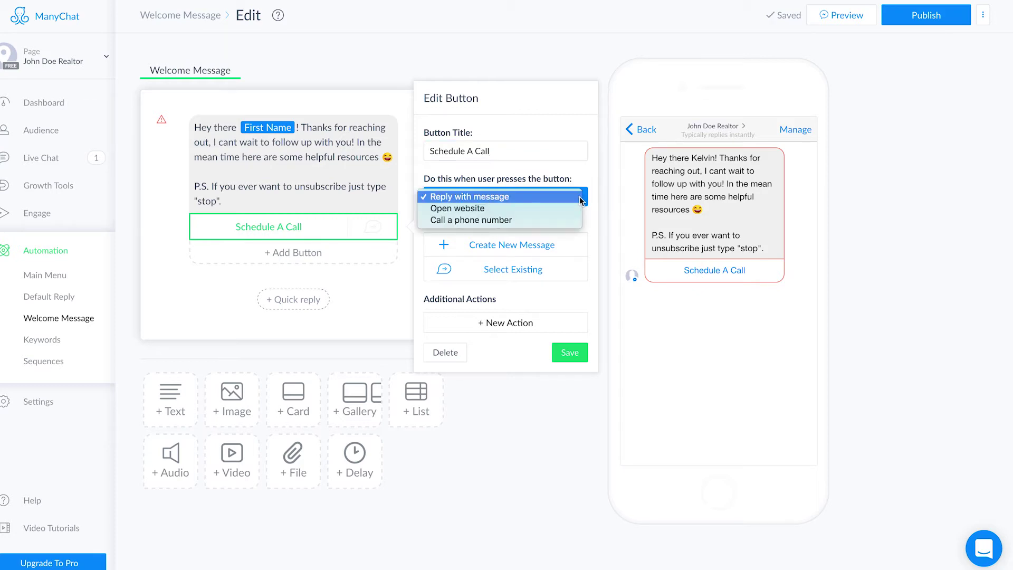
pyautogui.click(523, 210)
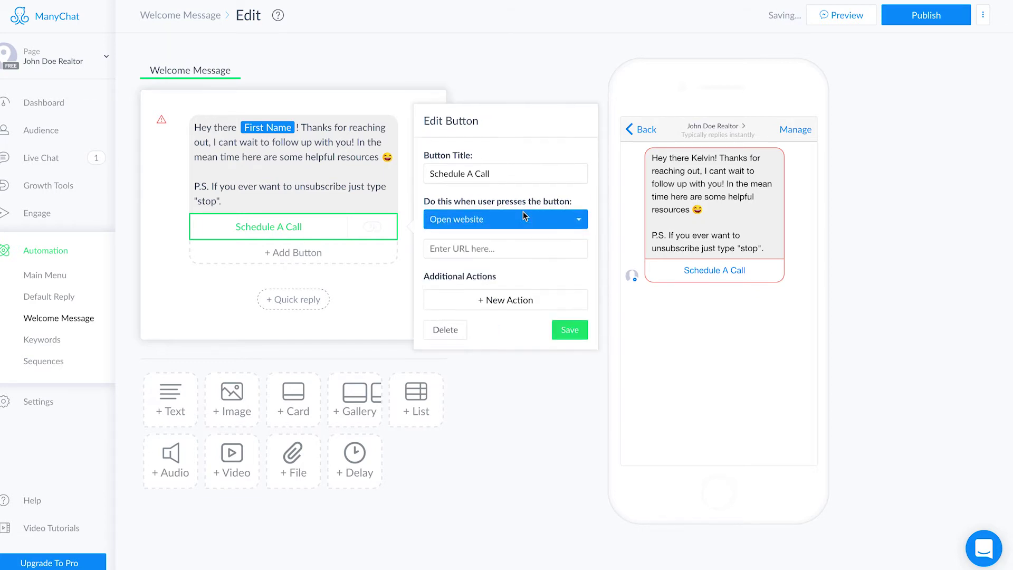
pyautogui.click(466, 251)
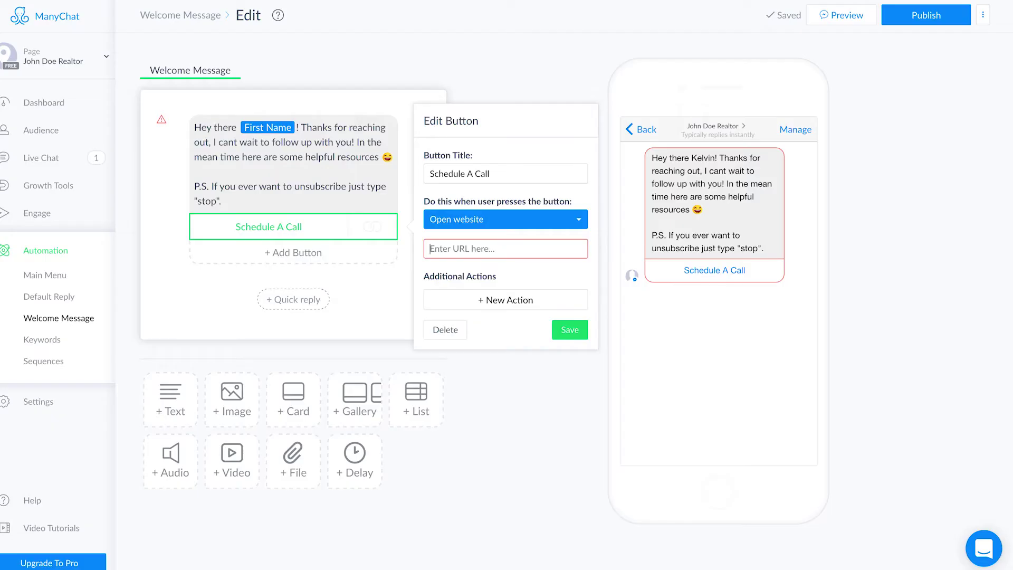
pyautogui.click(485, 251)
pyautogui.hotkey('ctrl', 'v')
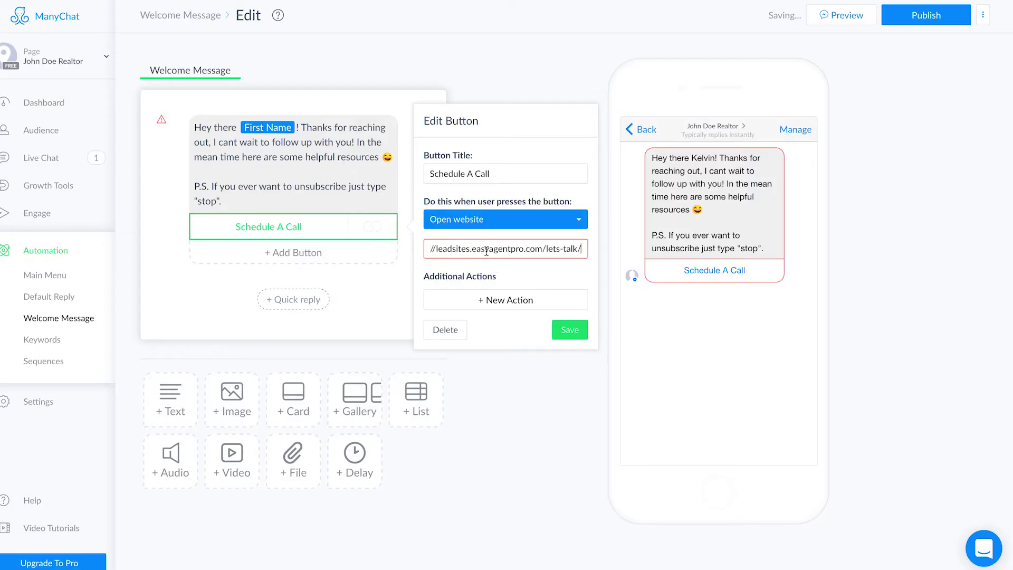
pyautogui.click(571, 330)
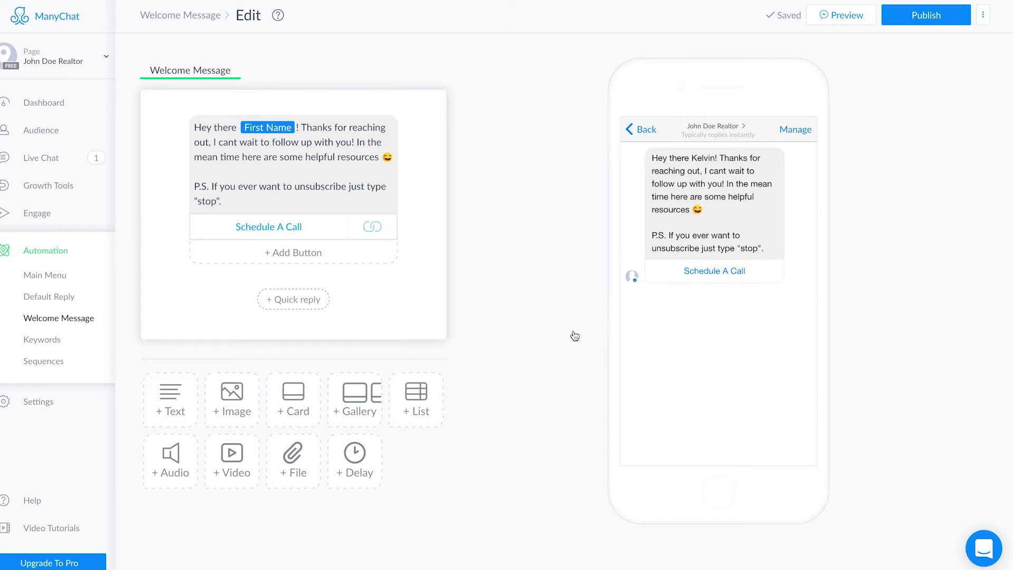
pyautogui.click(314, 253)
# Title the second button 'Real Estate Tips' and link it to the real-estate-blog page.
pyautogui.moveTo(493, 179); pyautogui.dragTo(427, 180)
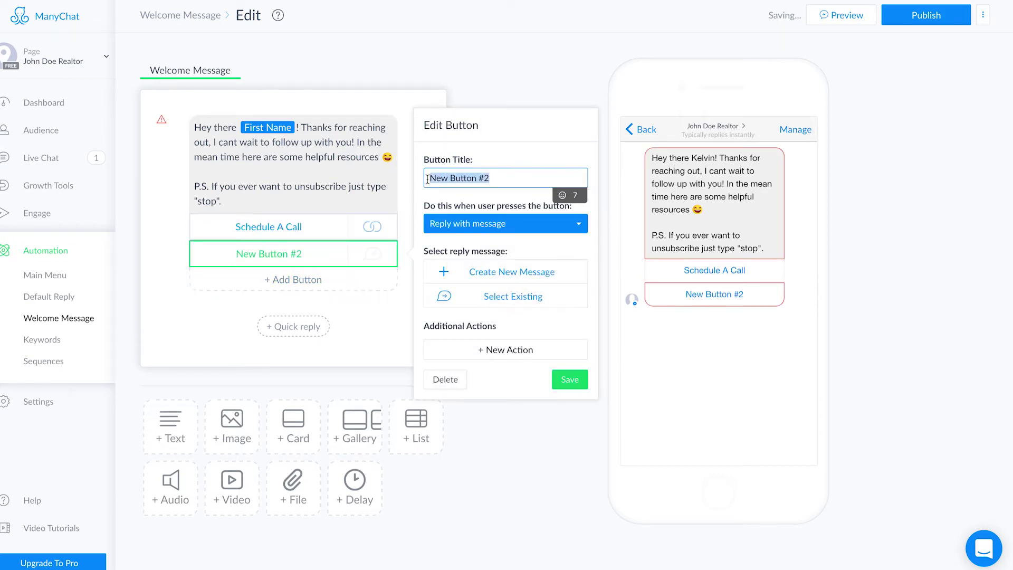
pyautogui.write('Real Est')
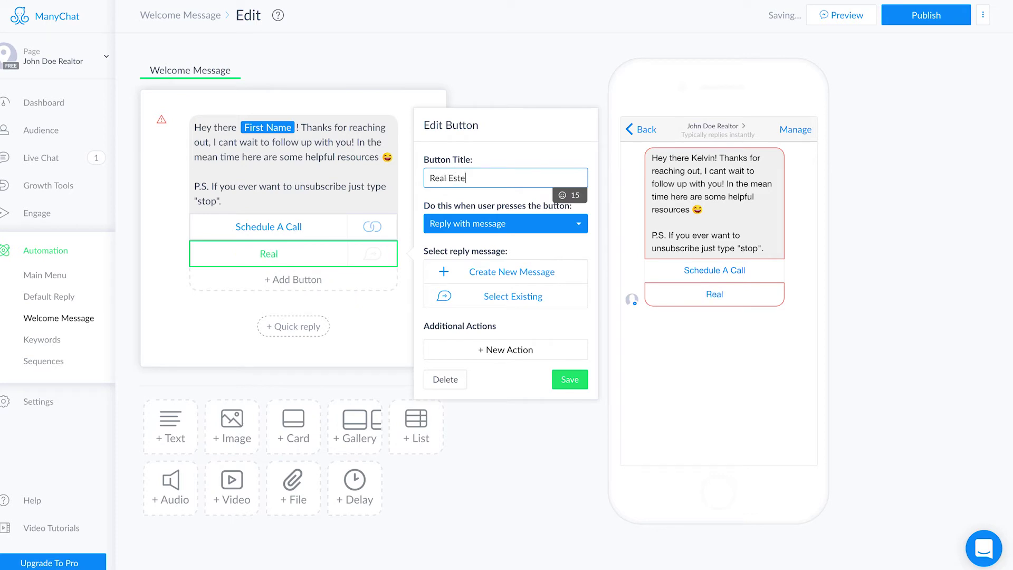
pyautogui.write('ate Tips')
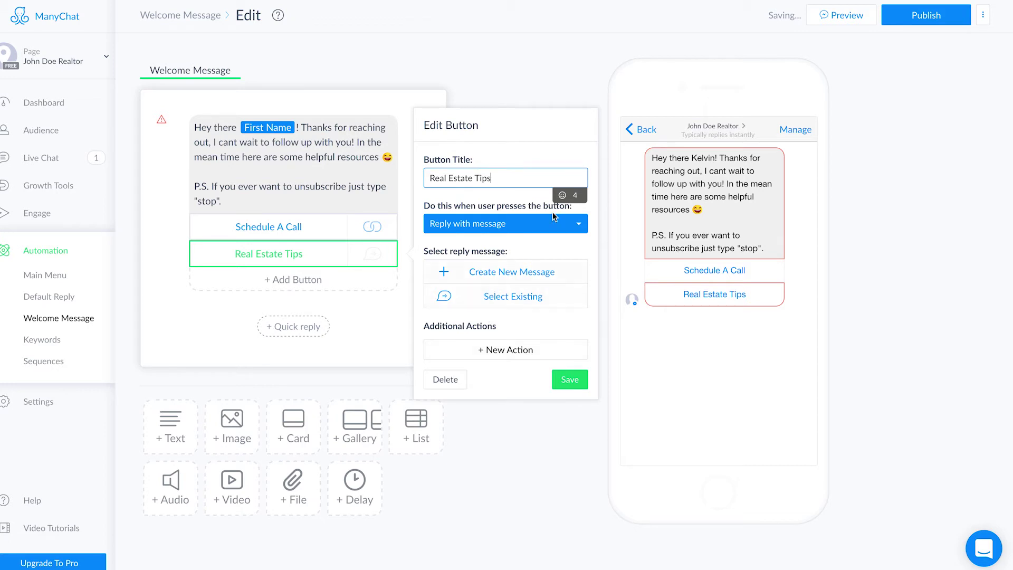
pyautogui.click(581, 224)
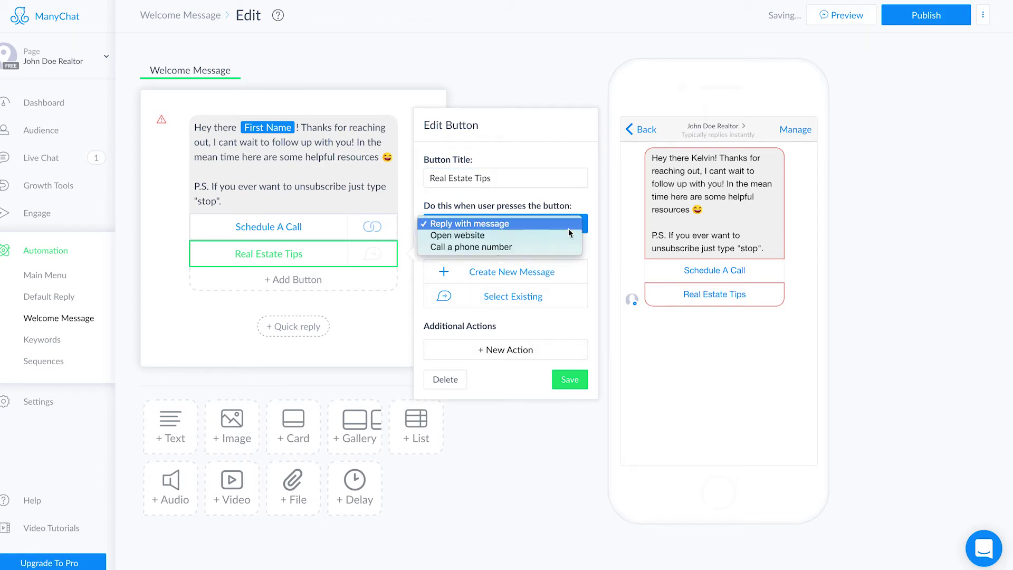
pyautogui.click(542, 237)
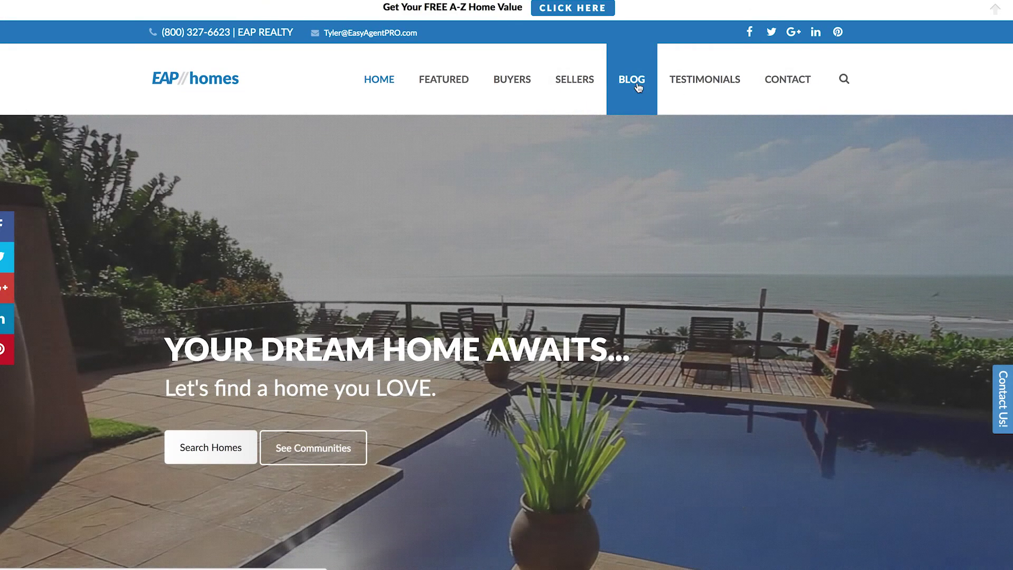
pyautogui.click(632, 79)
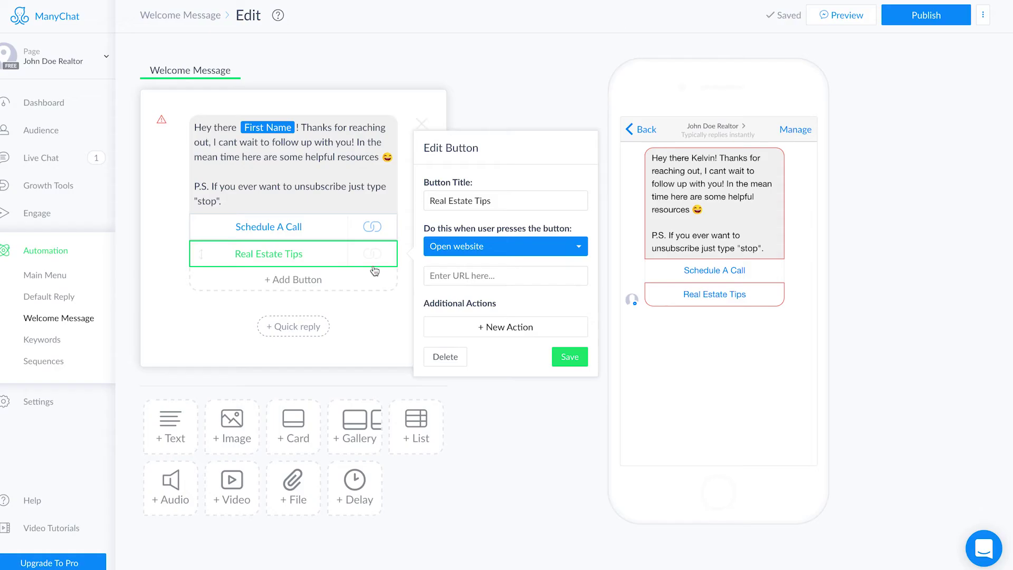
pyautogui.click(477, 274)
pyautogui.hotkey('ctrl', 'v')
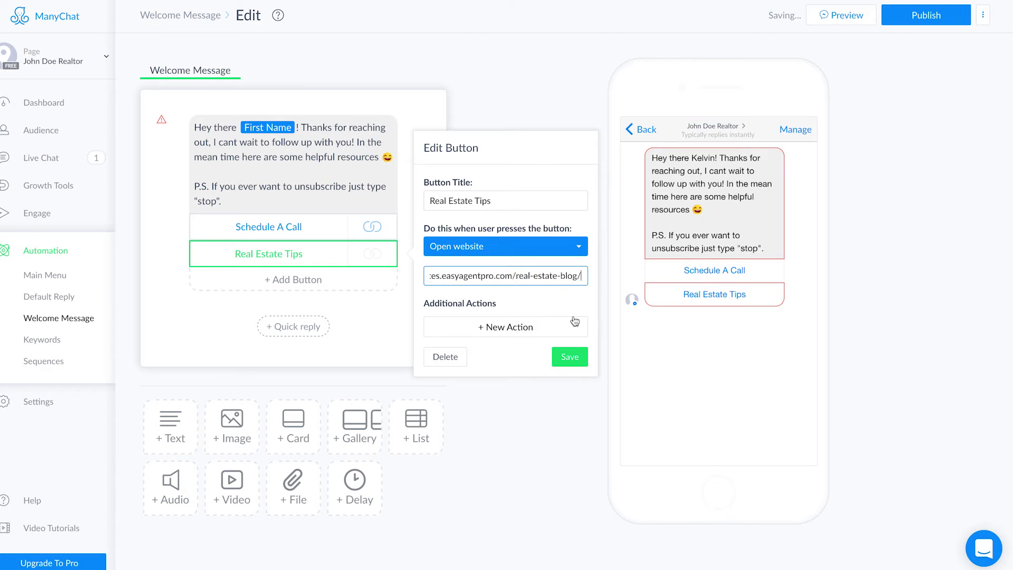
pyautogui.click(572, 361)
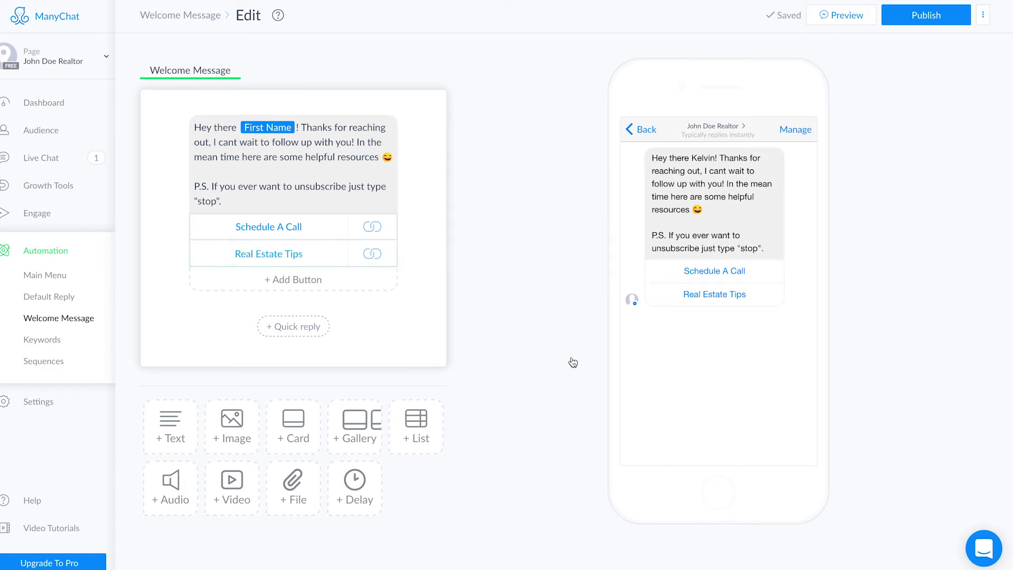
pyautogui.click(288, 279)
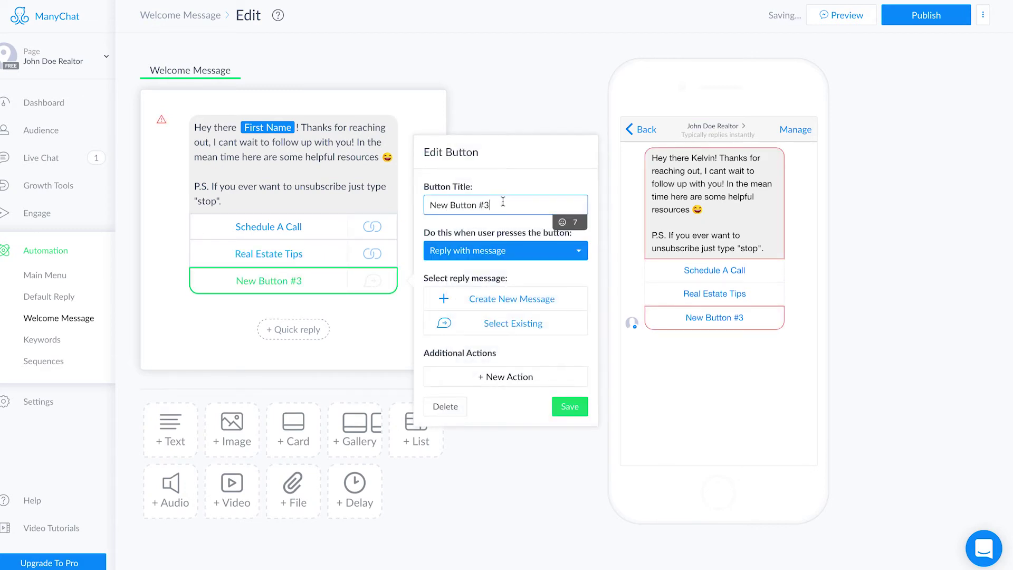
# Title the third button 'Search Homes' and link it to the advanced-search page.
pyautogui.moveTo(493, 205); pyautogui.dragTo(426, 199)
pyautogui.write('Search Homes')
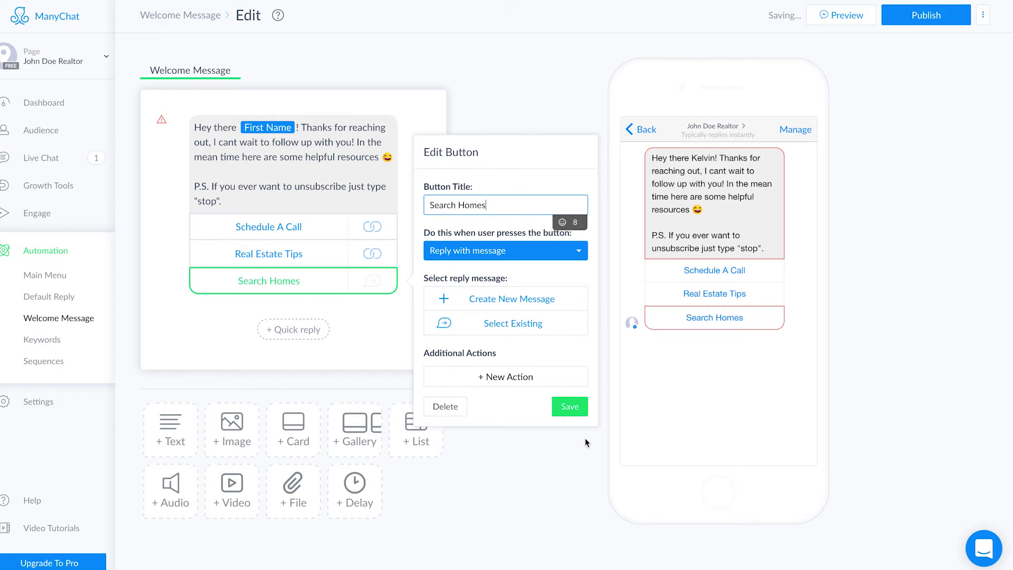
pyautogui.click(579, 258)
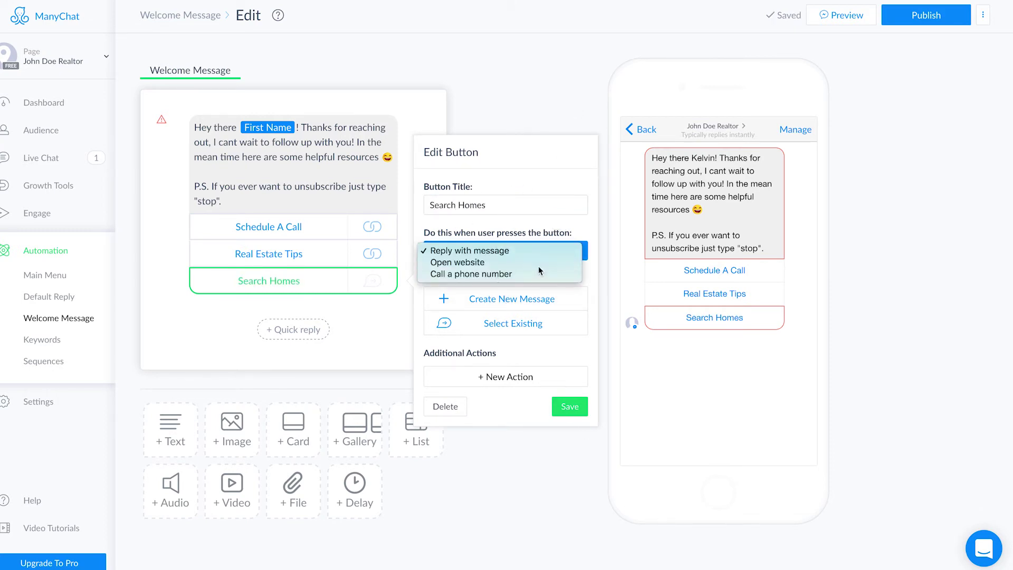
pyautogui.click(538, 263)
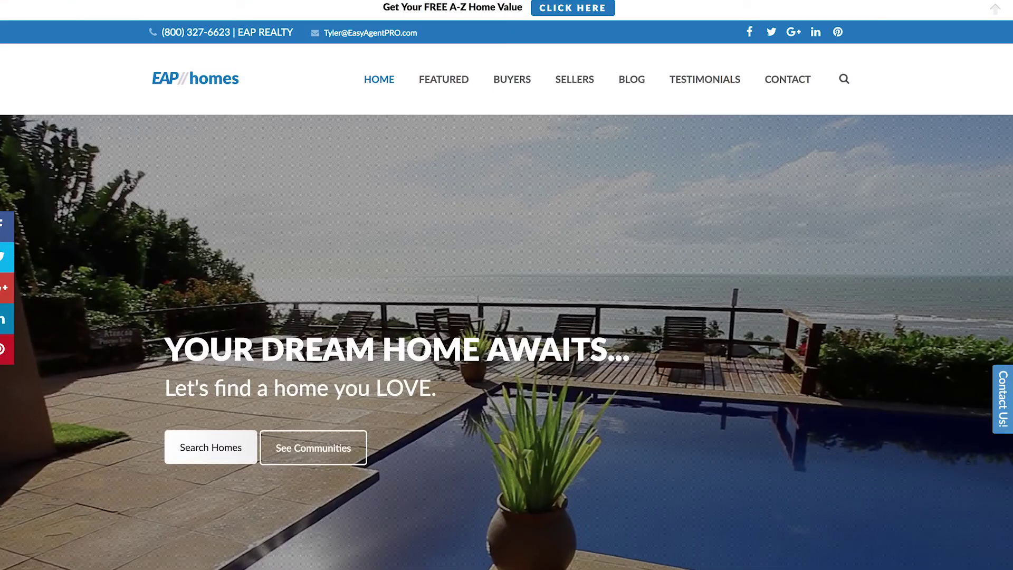
pyautogui.moveTo(526, 82)
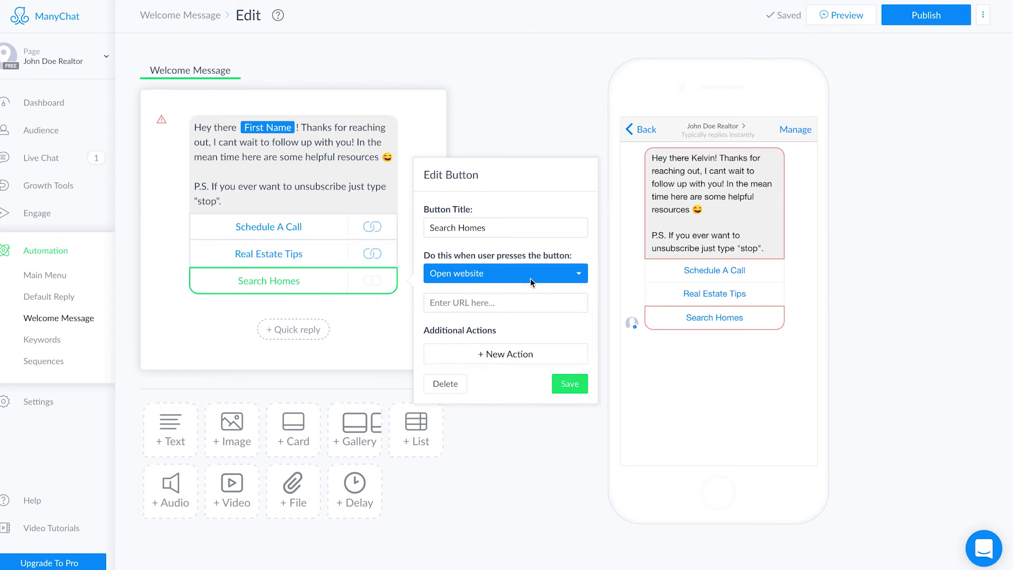
pyautogui.click(529, 310)
pyautogui.write('http://buddiesrealestate.easyagentpro.com/advanced-search/')
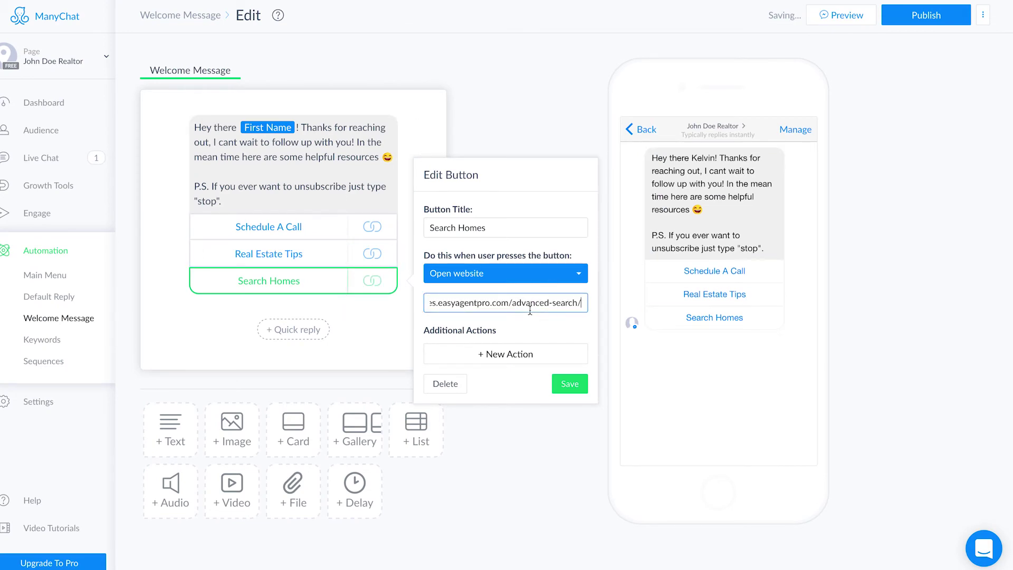
pyautogui.click(567, 383)
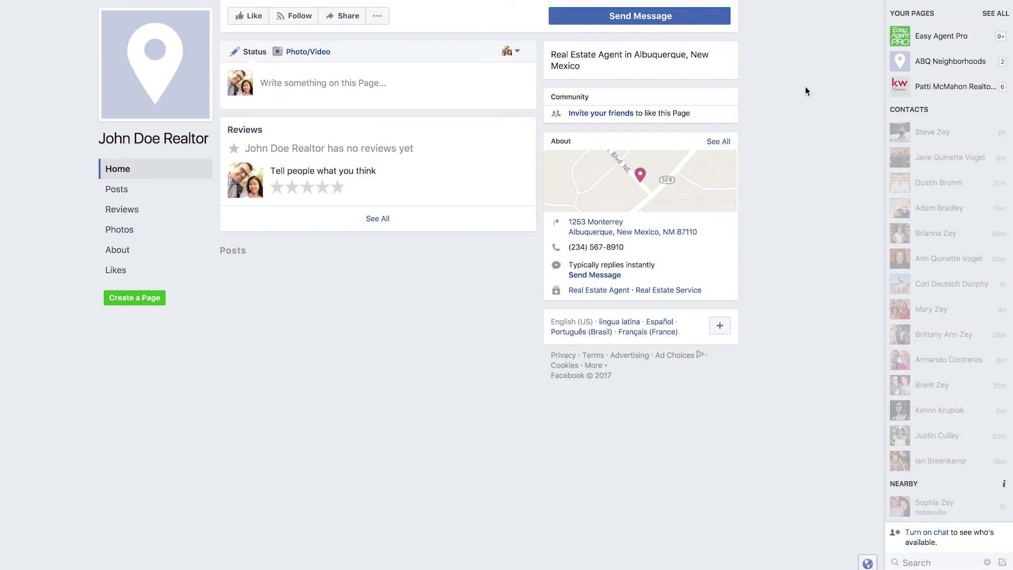
# Start the page's Messenger chat, check the welcome message, and test the Schedule A Call link.
pyautogui.click(684, 24)
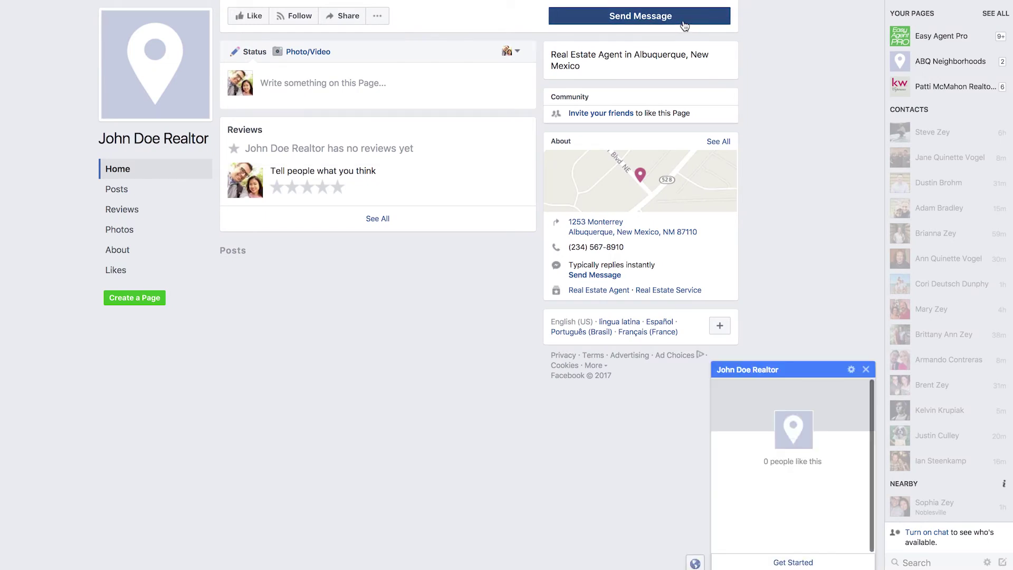
pyautogui.click(773, 562)
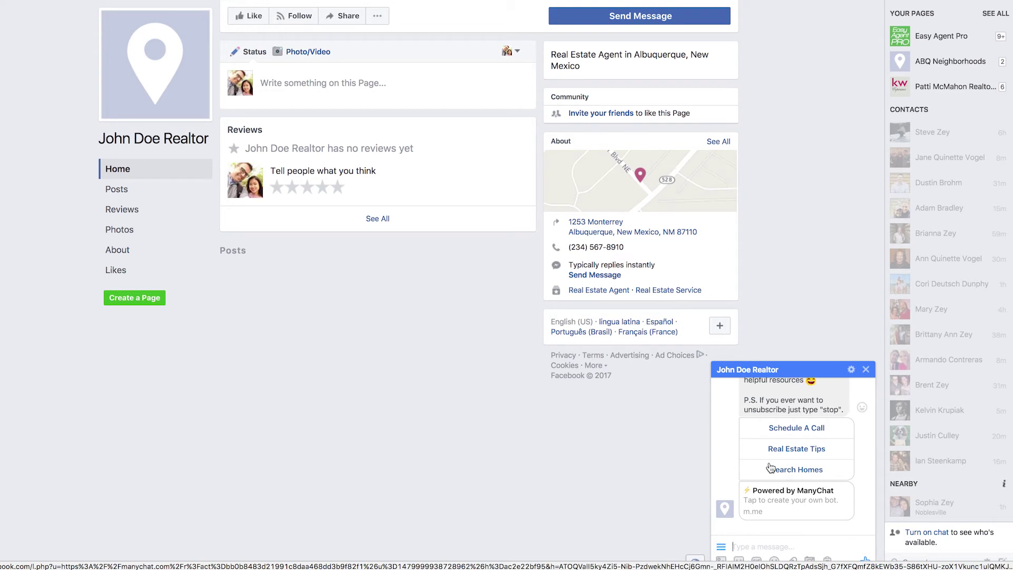
pyautogui.scroll(3, 770, 467)
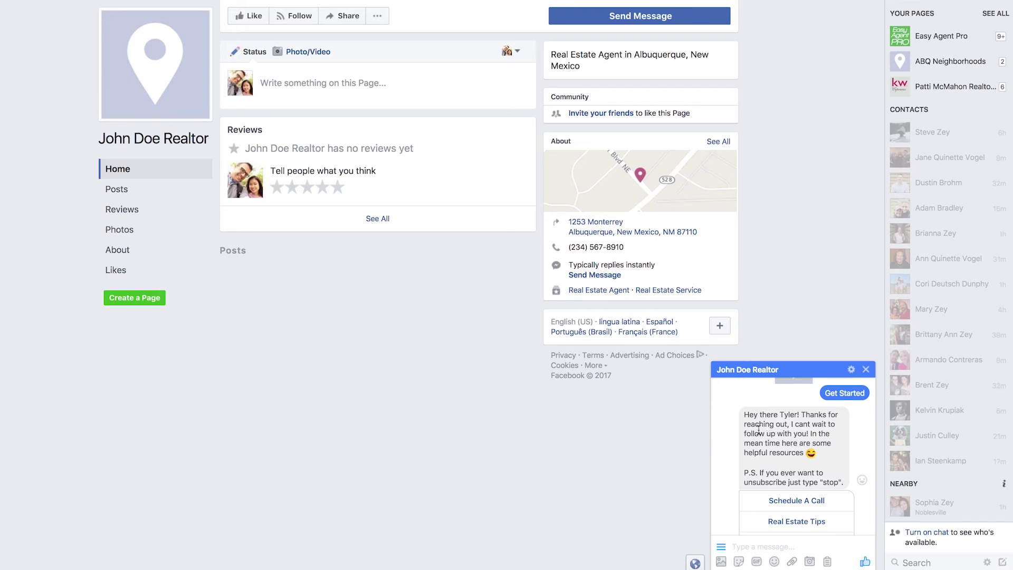
pyautogui.scroll(-1, 758, 430)
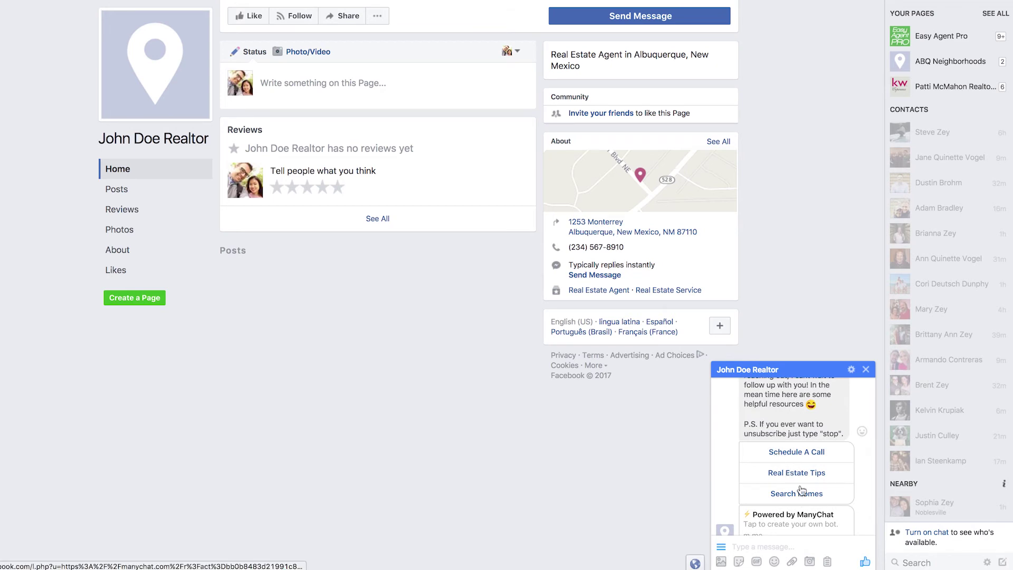
pyautogui.click(799, 452)
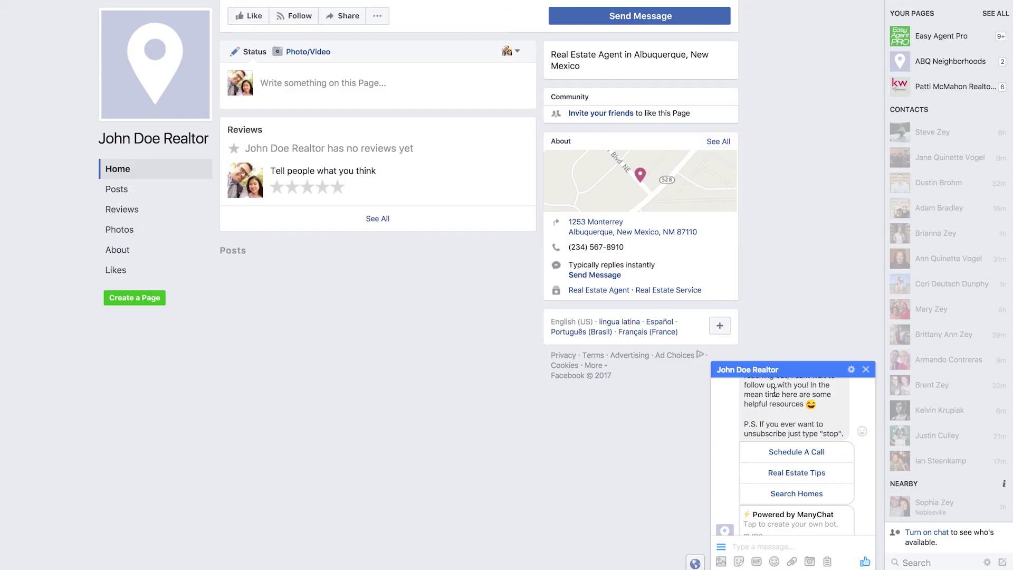
pyautogui.scroll(-1, 774, 392)
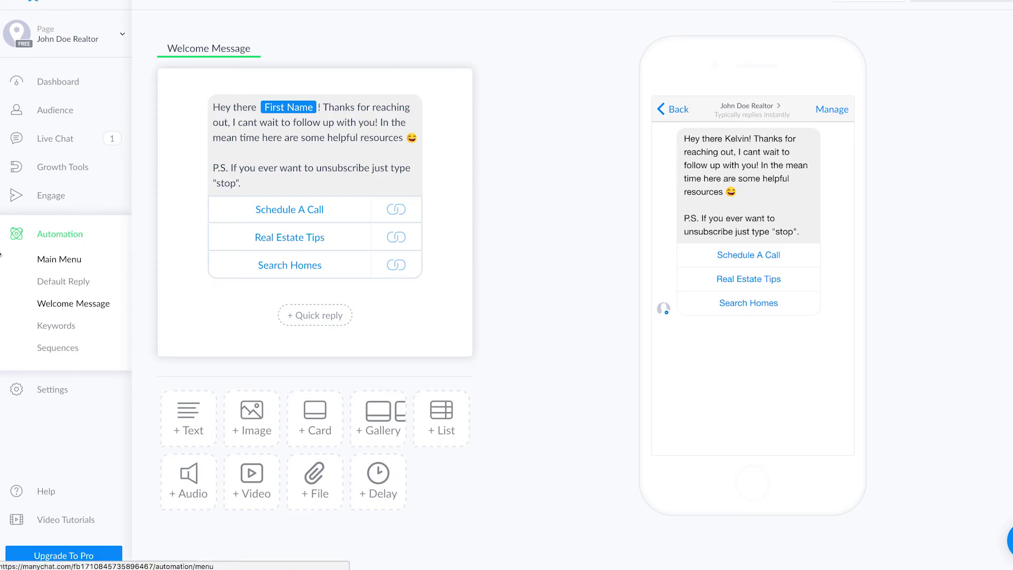
pyautogui.click(91, 556)
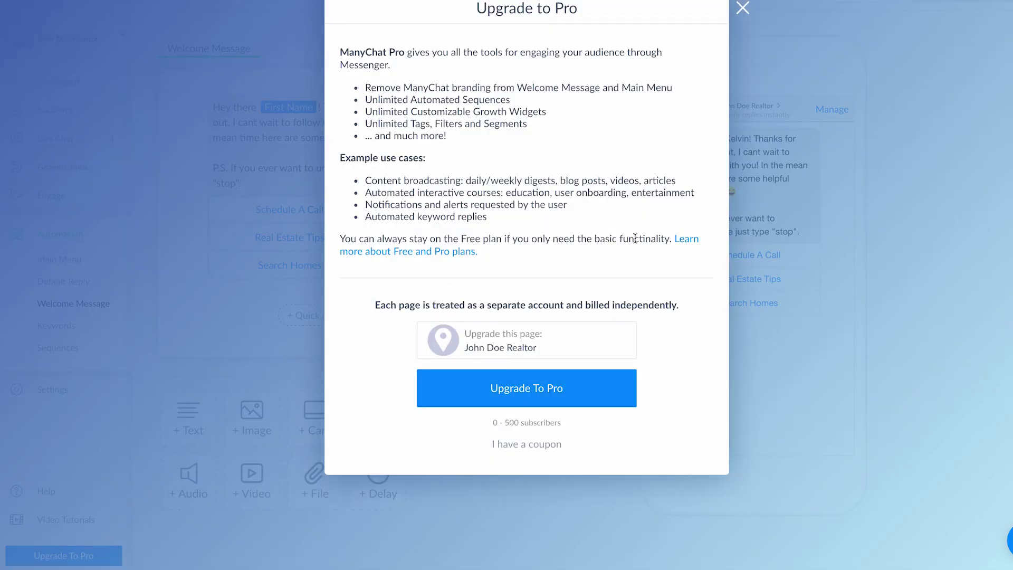
pyautogui.click(686, 238)
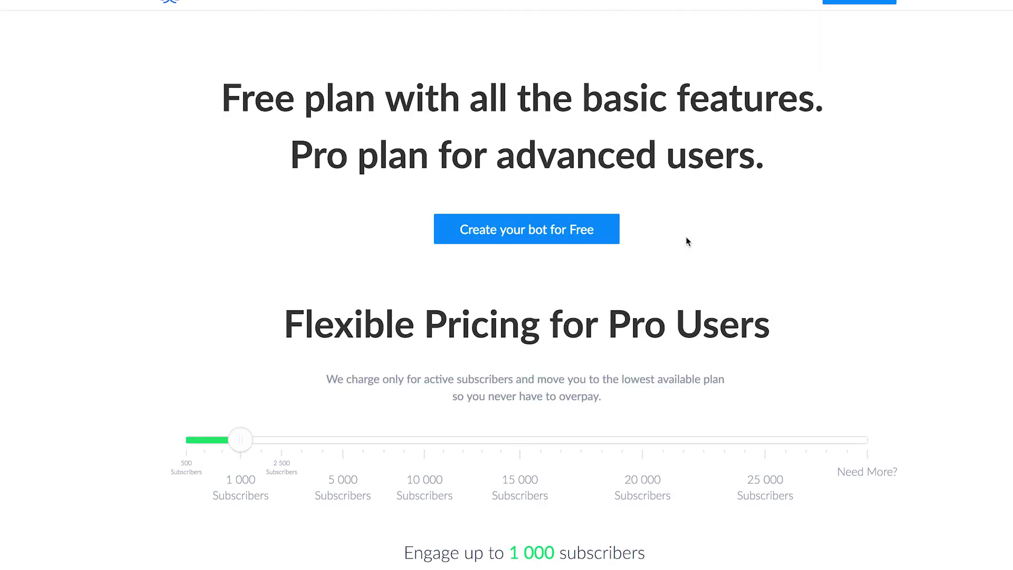
pyautogui.scroll(-2, 686, 238)
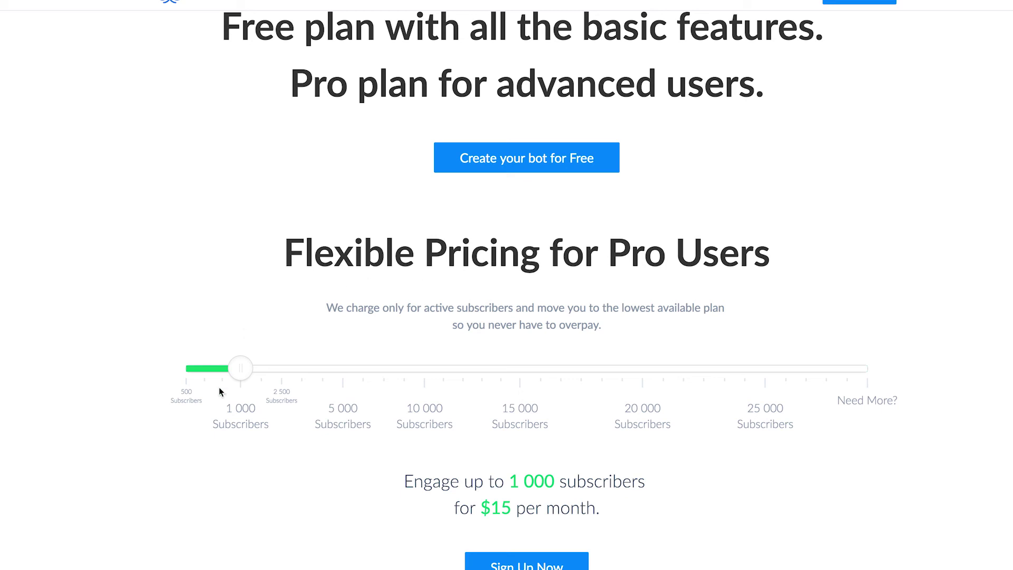
pyautogui.scroll(-1, 426, 407)
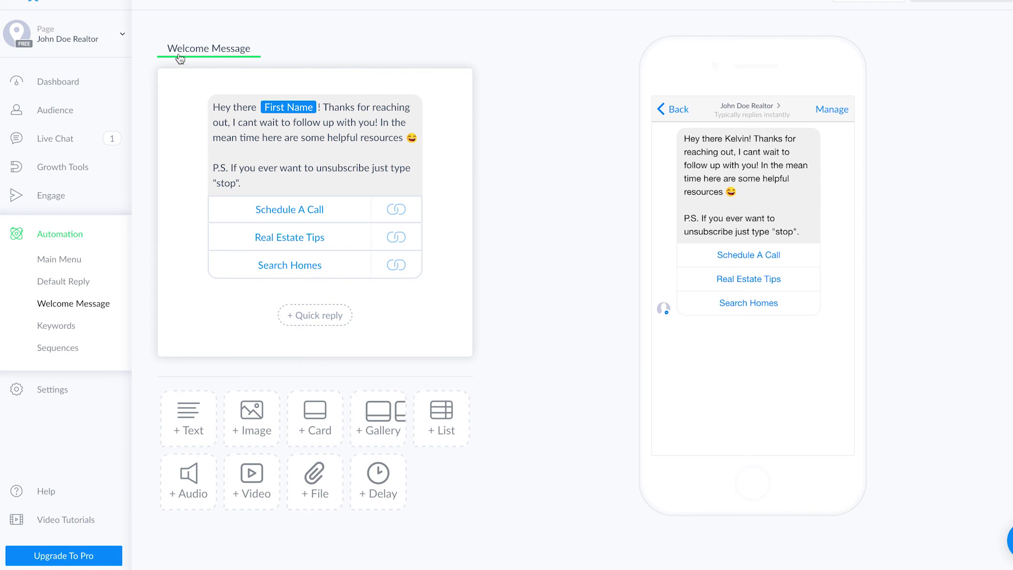
# Open the page selector dropdown to show Add New Page and Logout.
pyautogui.click(122, 39)
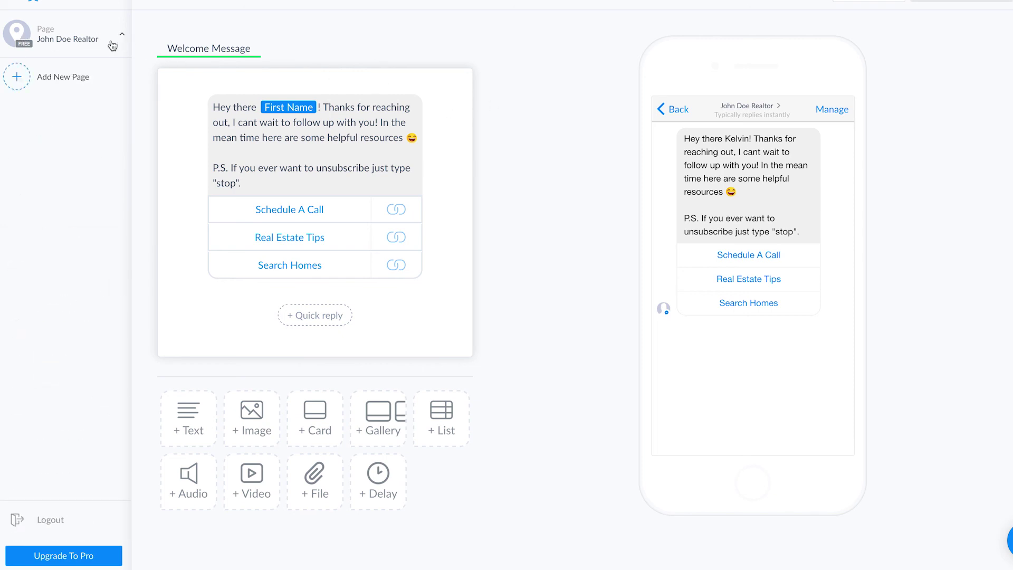